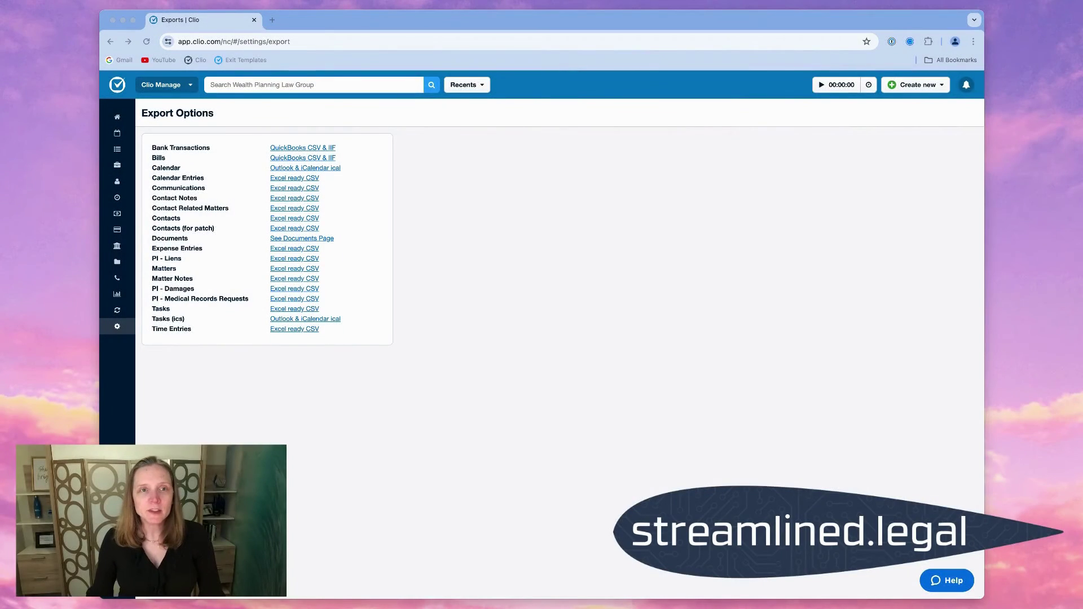
# Step: Return to the dashboard, then load the app.clio.com/export address
pyautogui.click(117, 116)
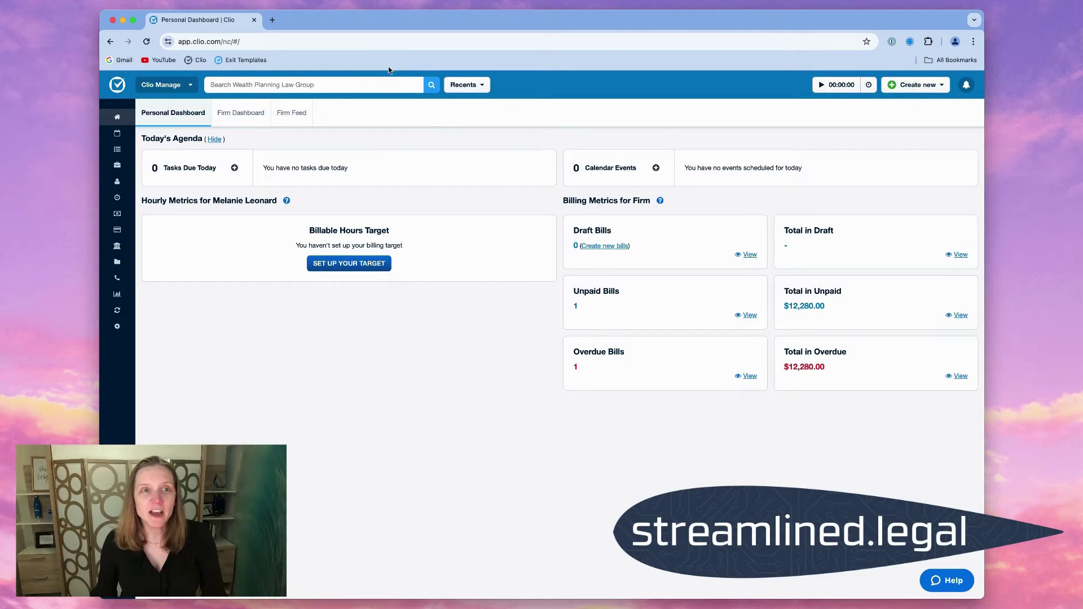
pyautogui.click(345, 41)
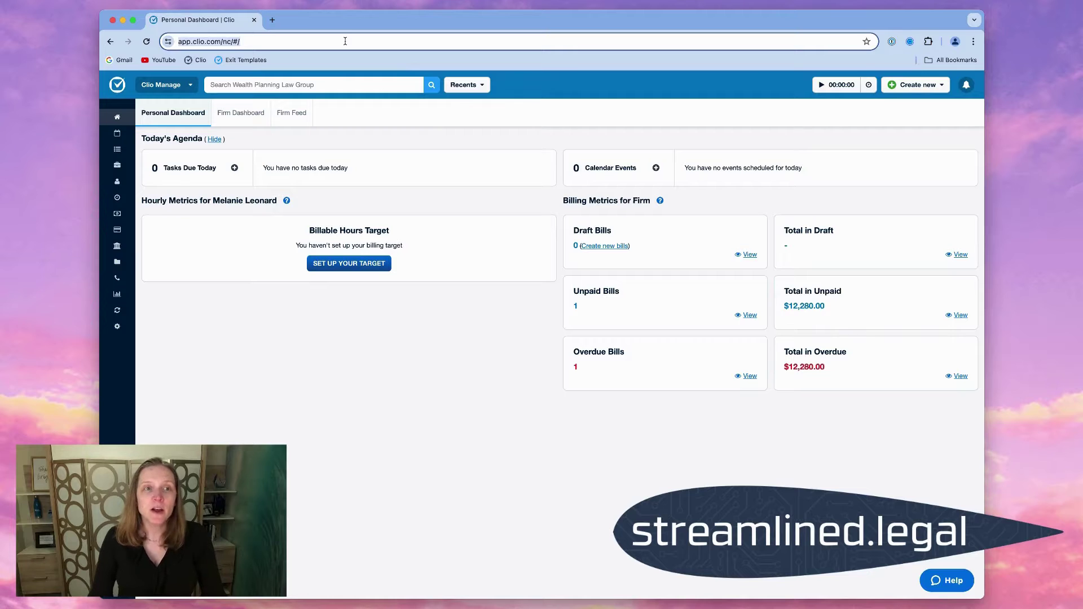
pyautogui.click(345, 41)
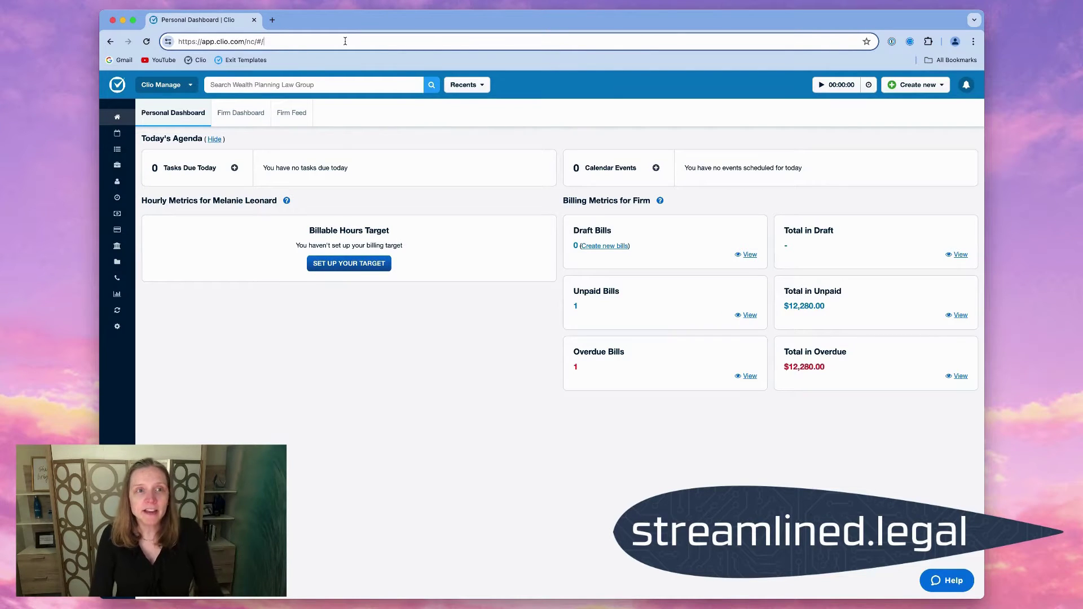
pyautogui.press('BackSpace')
pyautogui.press('BackSpace')
pyautogui.press('BackSpace')
pyautogui.press('BackSpace')
pyautogui.press('BackSpace')
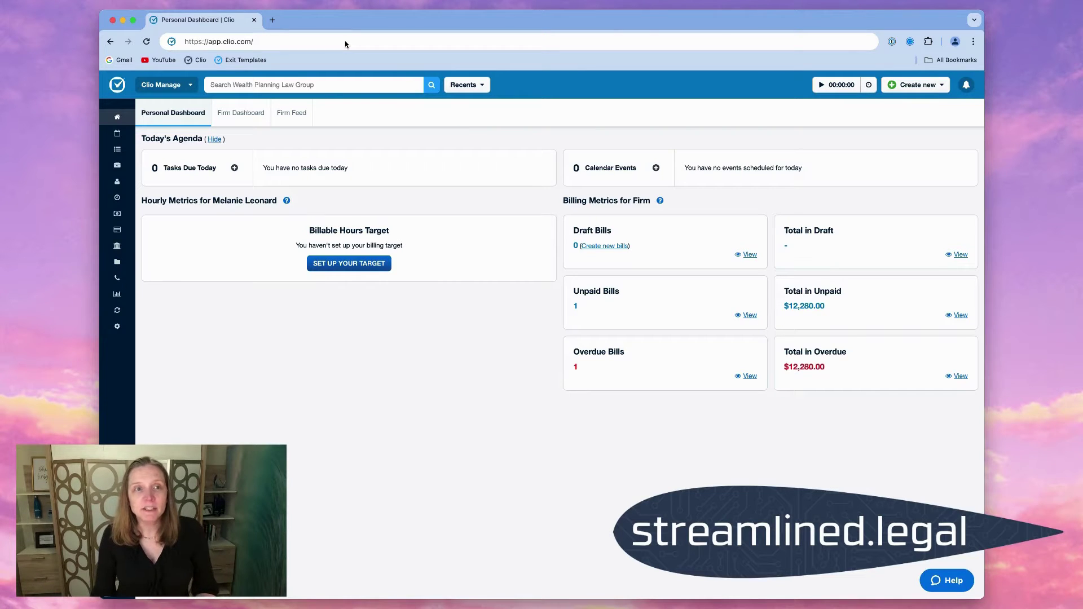
pyautogui.write('expo')
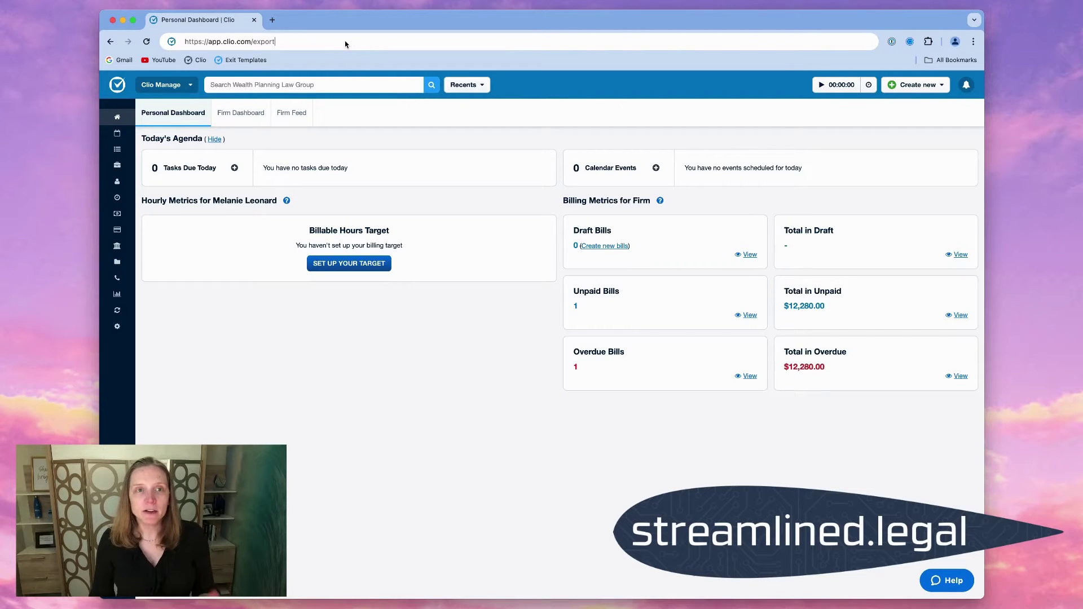
pyautogui.write('rt')
pyautogui.press('Return')
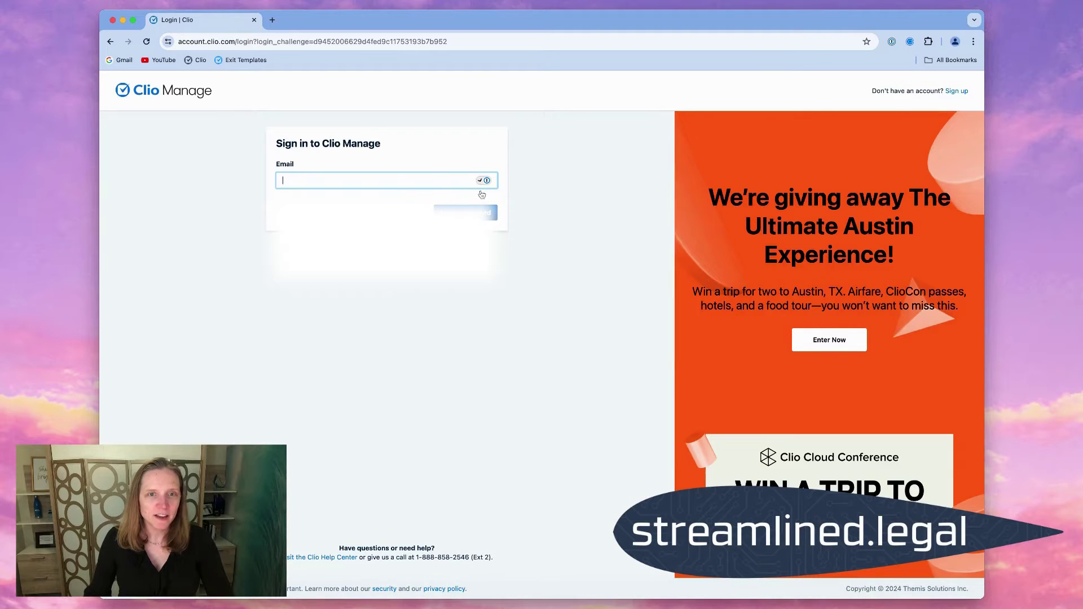
# Step: Sign in to Clio Manage with the saved demo login and its autofilled password
pyautogui.click(483, 181)
pyautogui.click(378, 205)
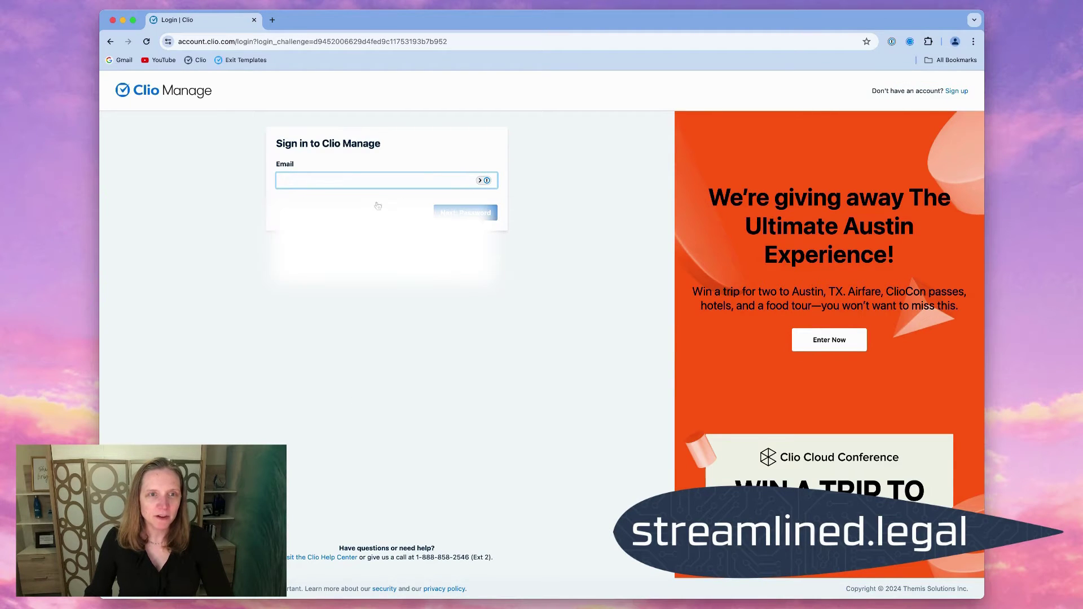
pyautogui.click(486, 180)
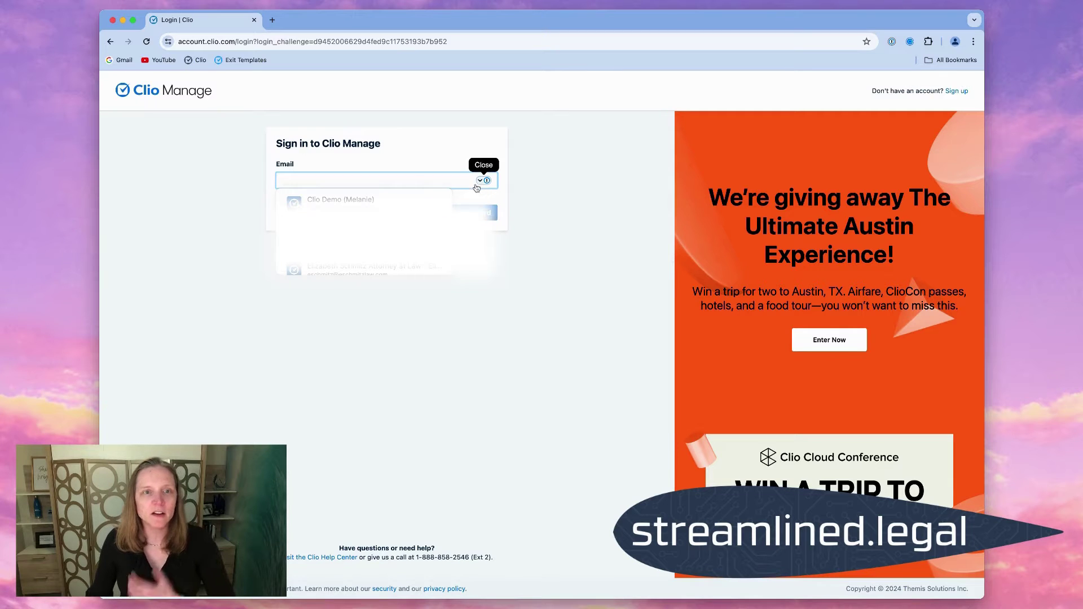
pyautogui.click(385, 199)
pyautogui.click(480, 212)
pyautogui.click(478, 257)
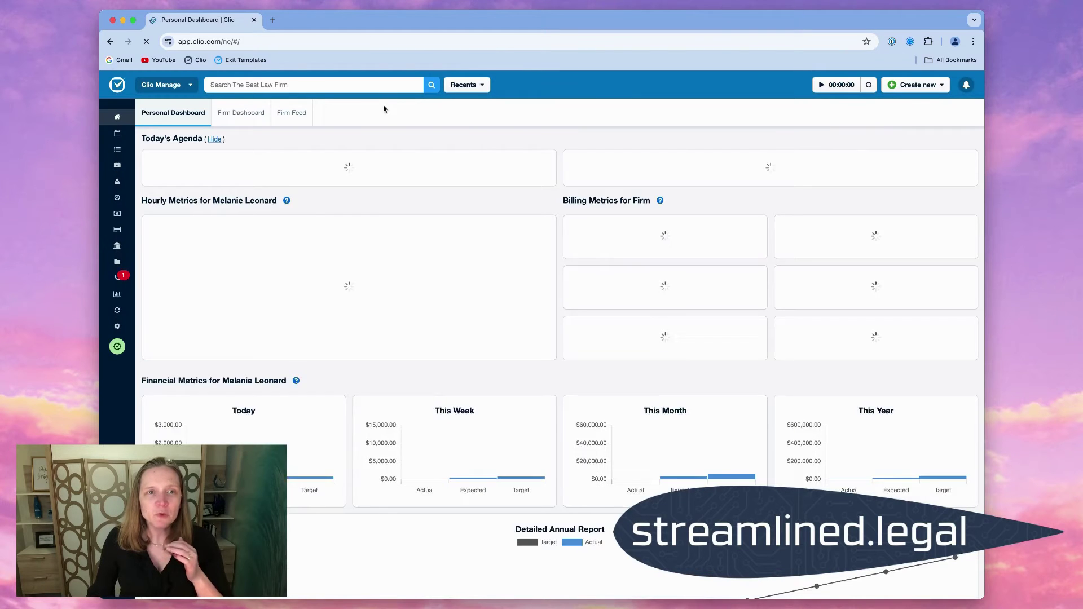
# Step: Go to the app.clio.com/export address to reach Export Options
pyautogui.click(284, 43)
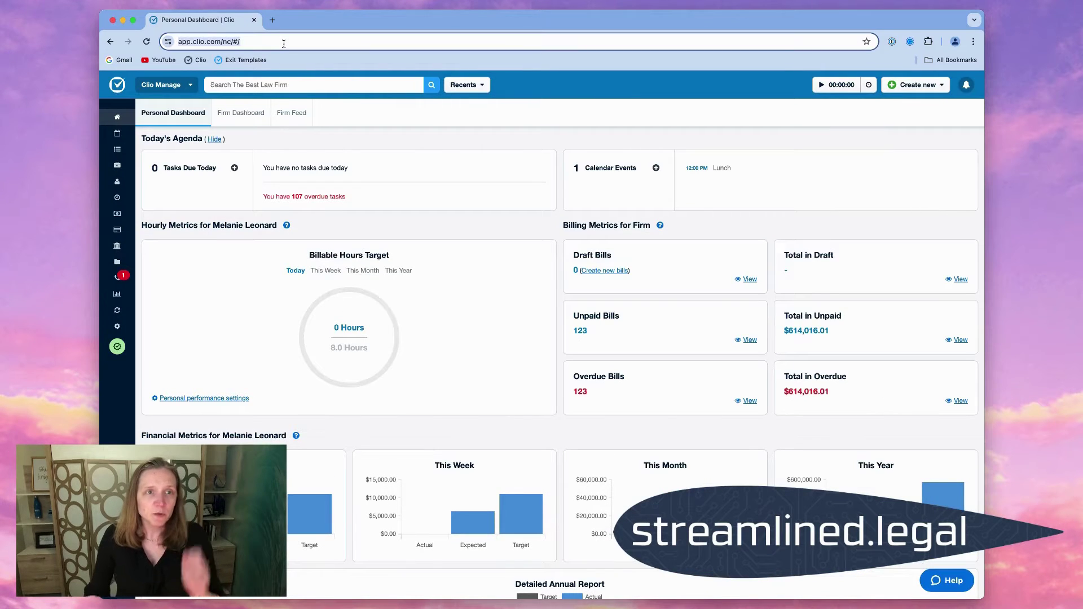
pyautogui.click(283, 43)
pyautogui.press('BackSpace')
pyautogui.press('BackSpace')
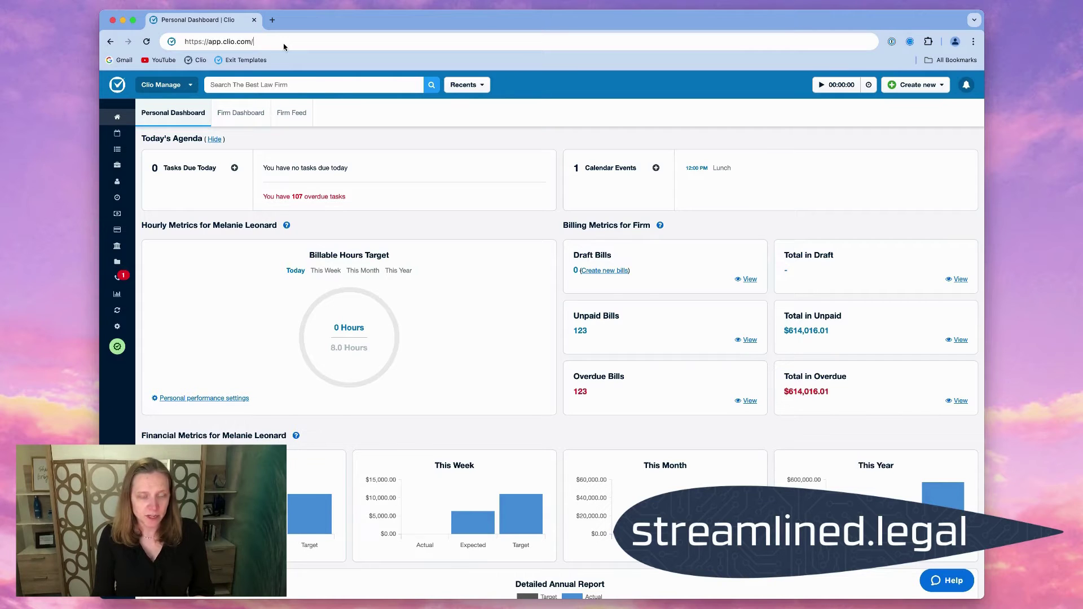
pyautogui.write('export')
pyautogui.press('Return')
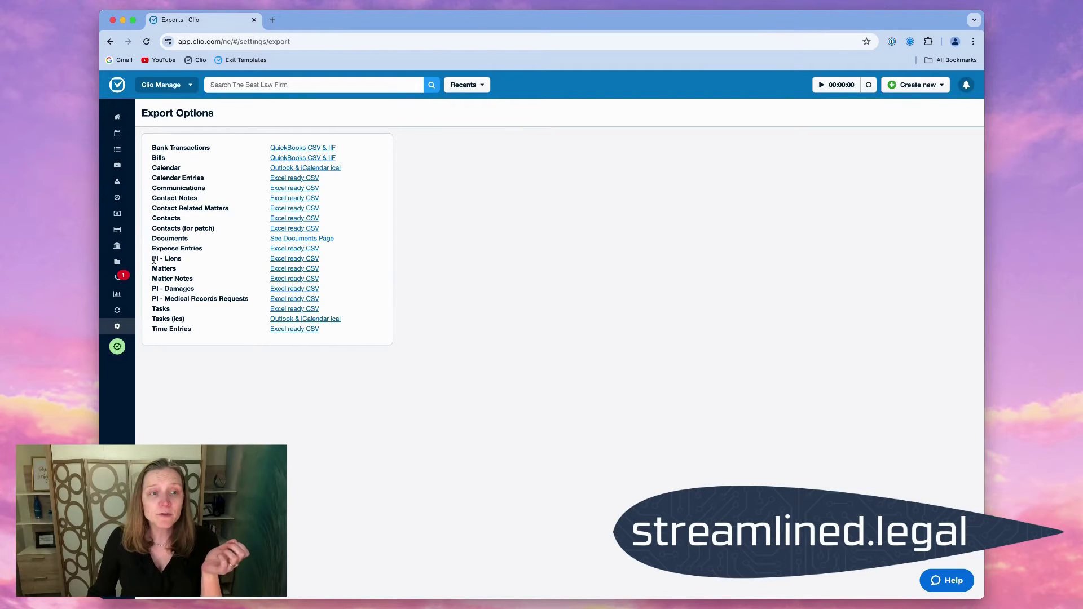
pyautogui.moveTo(152, 260); pyautogui.dragTo(194, 261)
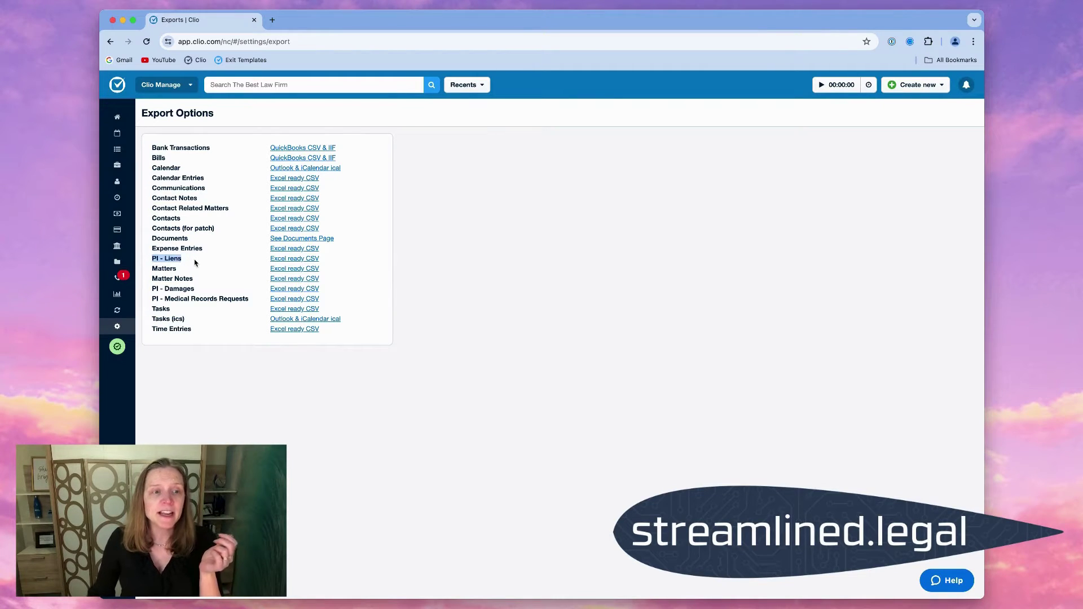
pyautogui.moveTo(153, 289); pyautogui.dragTo(251, 302)
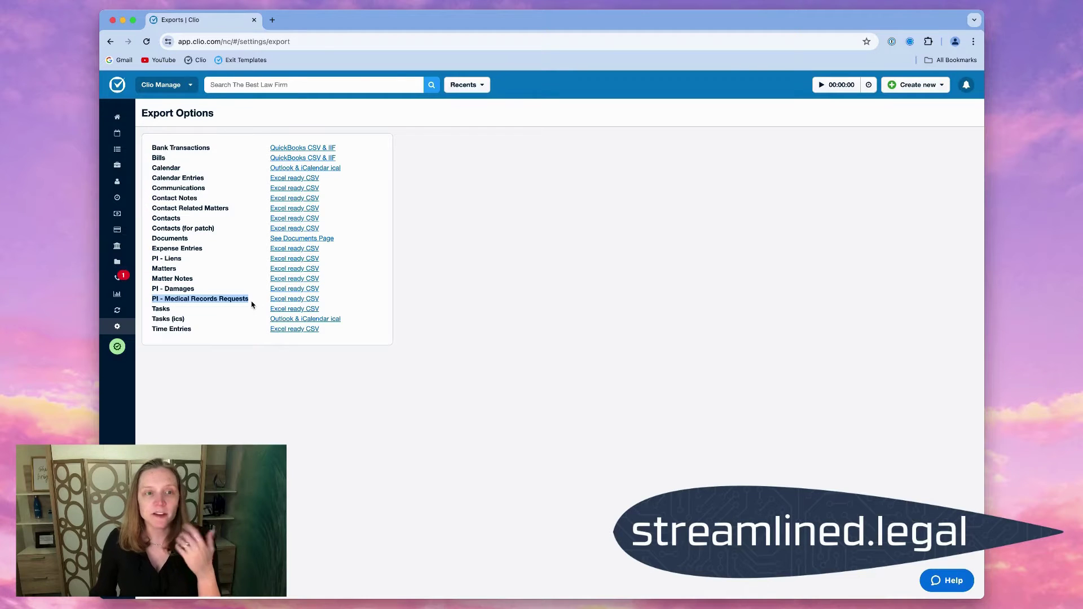
pyautogui.click(398, 276)
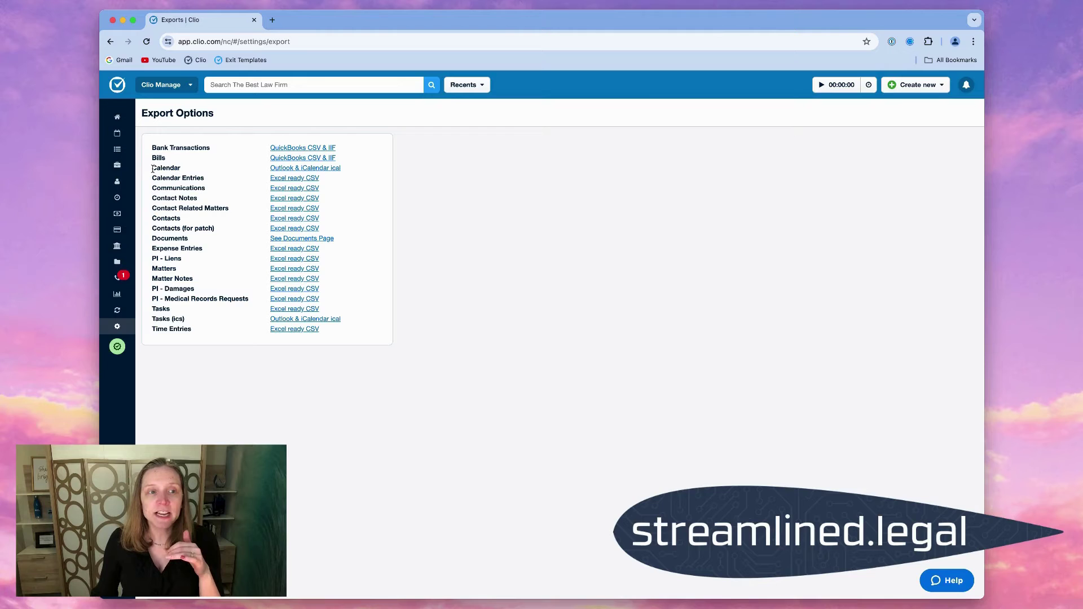
# Step: Highlight the Calendar and Calendar Entries rows, then clear the highlight
pyautogui.moveTo(152, 169); pyautogui.dragTo(328, 180)
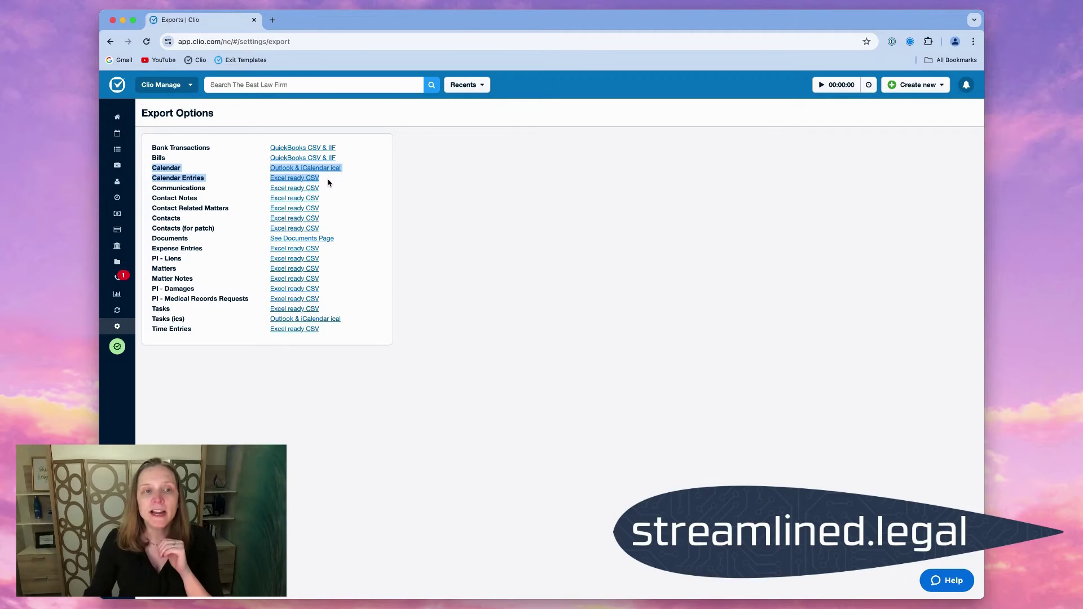
pyautogui.click(582, 230)
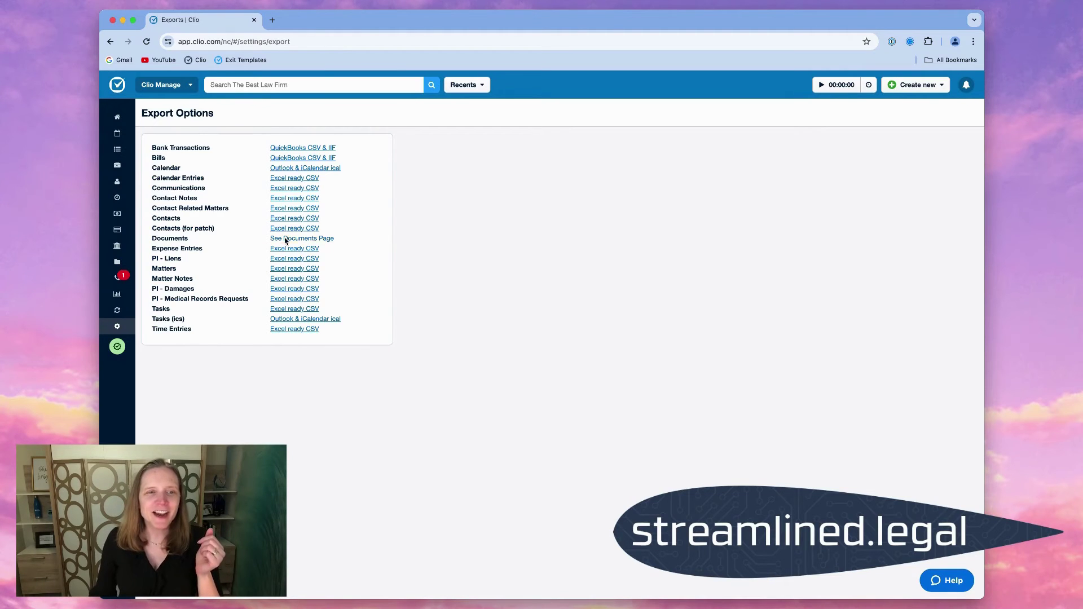
# Step: Open the See Documents Page link in a new tab and bring the Documents tab forward
pyautogui.click(304, 239)
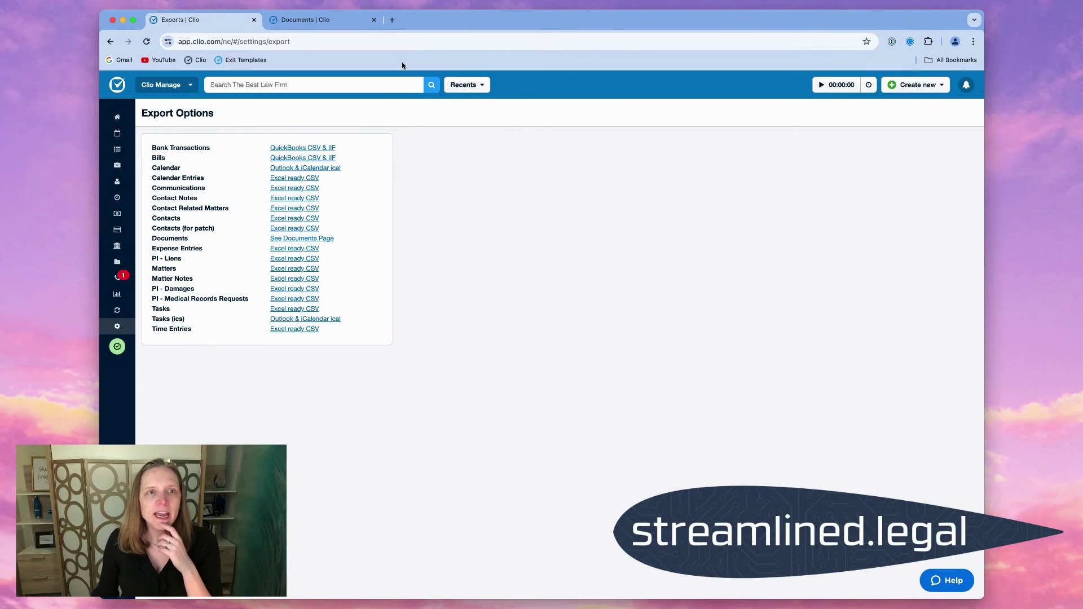
pyautogui.click(338, 20)
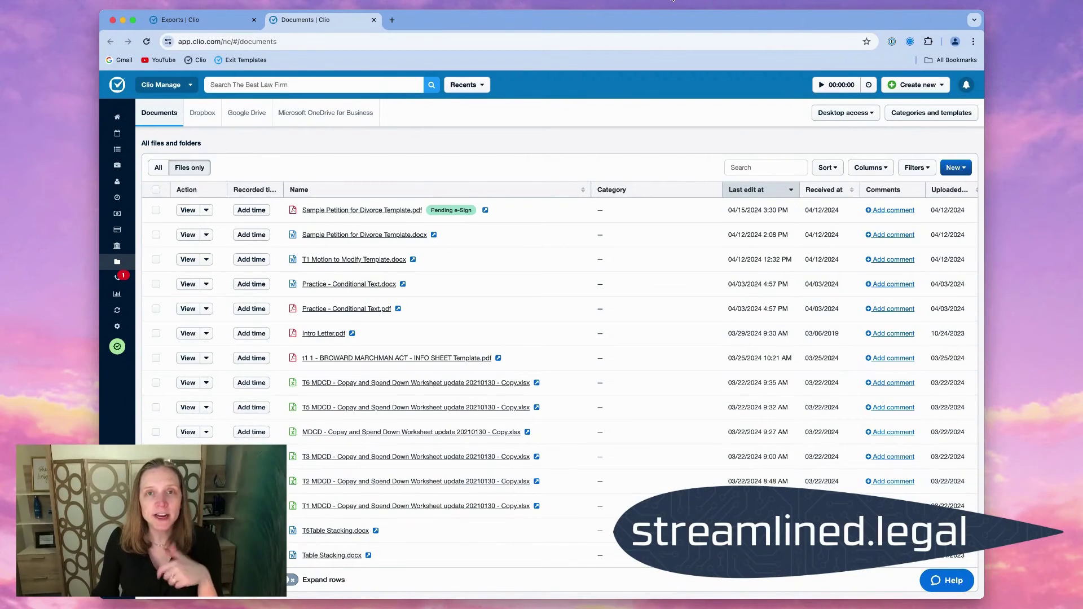
# Step: Switch back to the Exports | Clio tab, leaving Documents open beside it
pyautogui.click(673, 1)
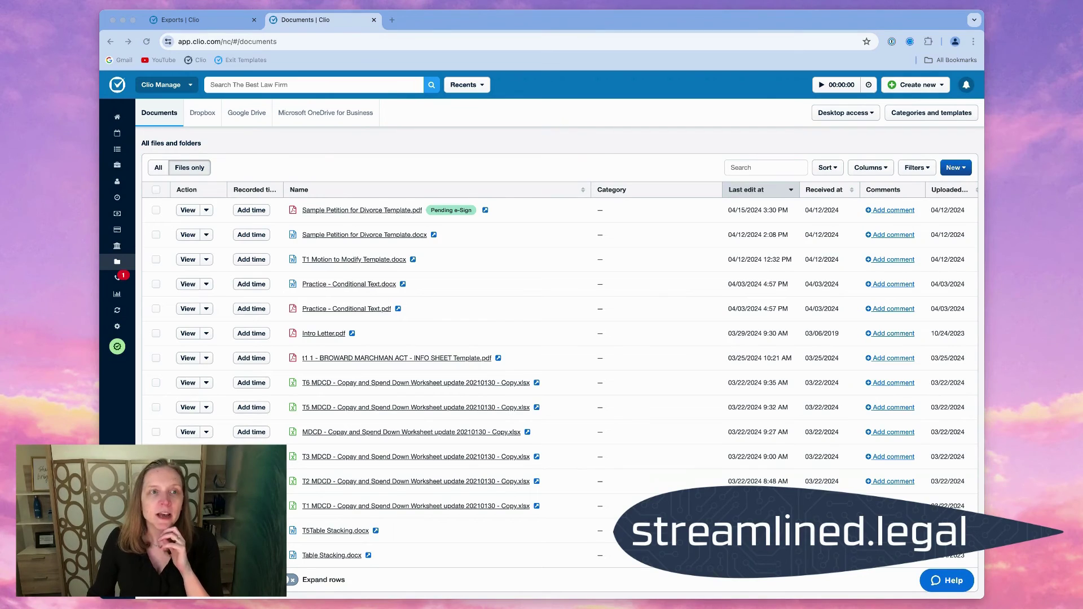
pyautogui.click(215, 22)
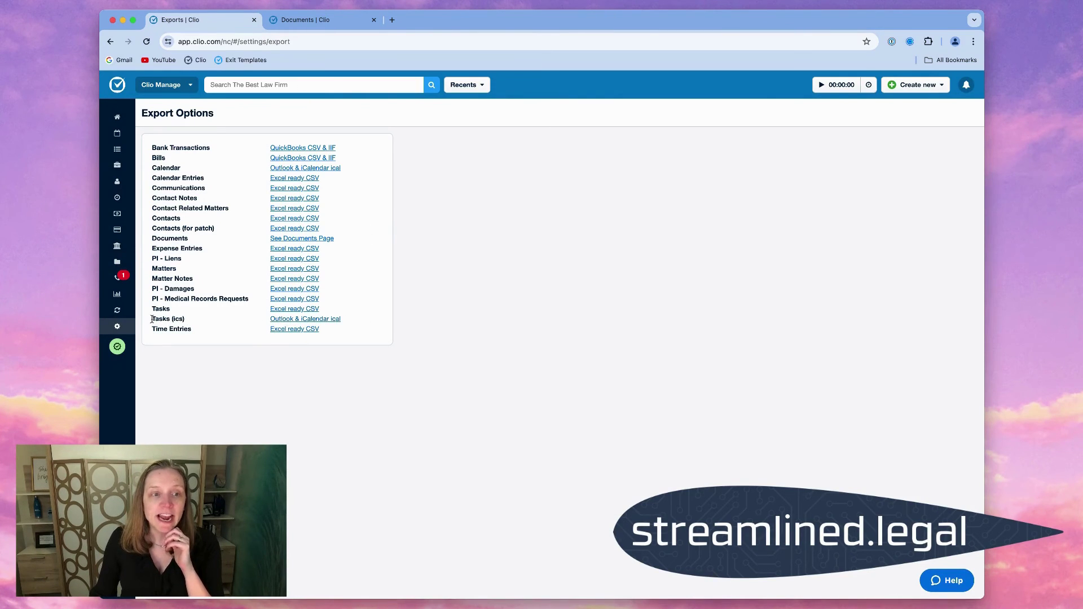
pyautogui.moveTo(268, 310); pyautogui.dragTo(375, 325)
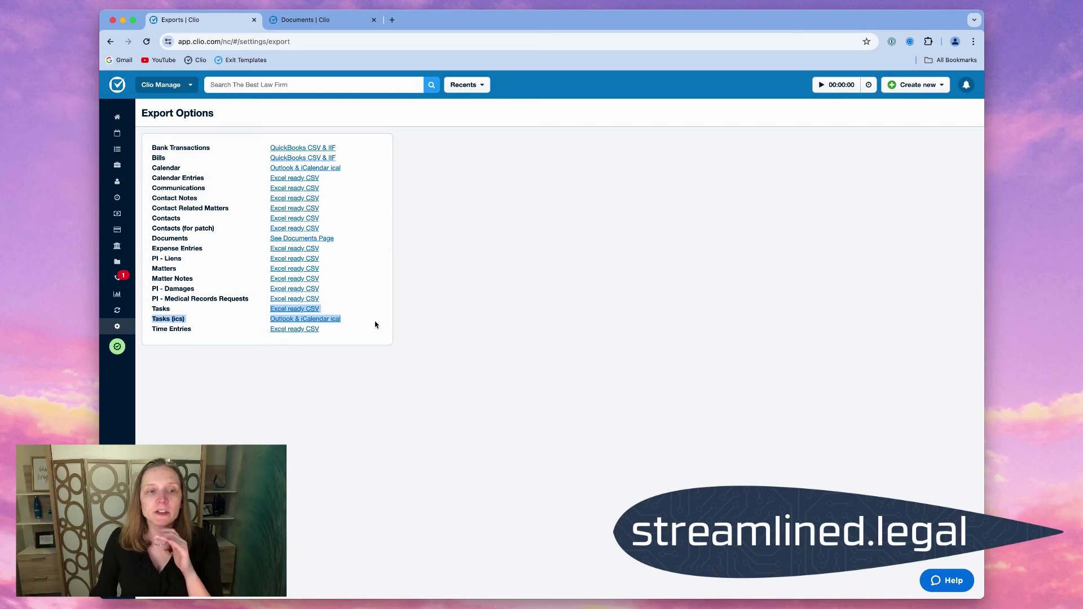
pyautogui.click(375, 323)
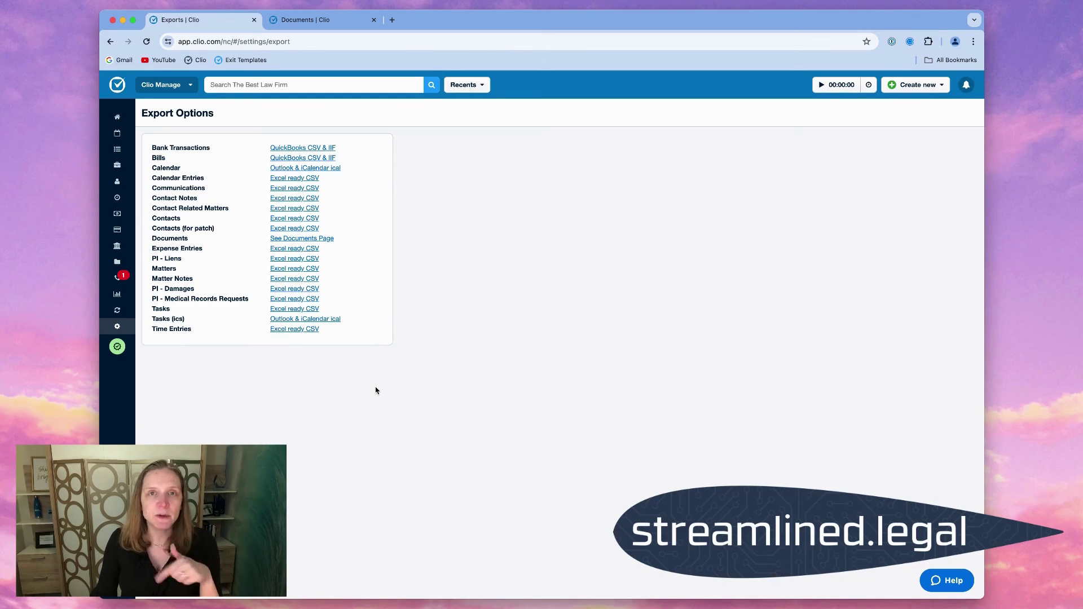